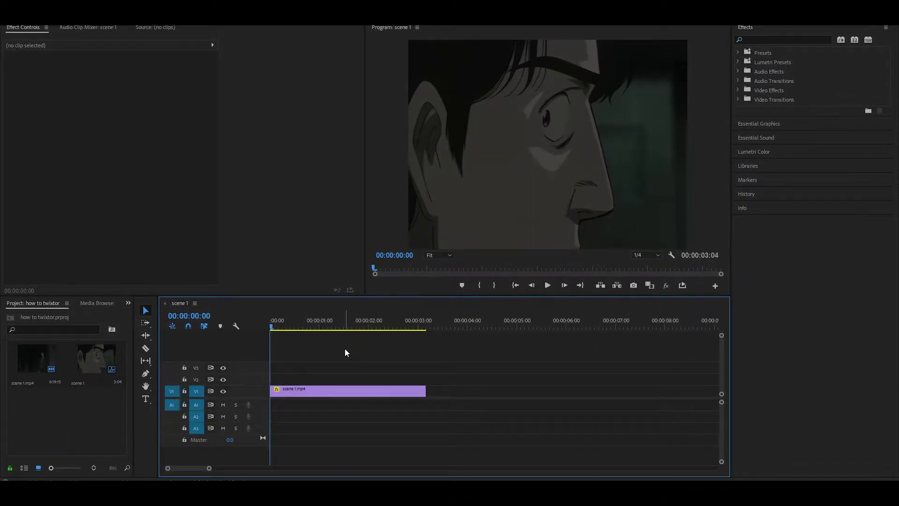
Step: Preview the scene 1.mp4 shot from 00:00:00:18, then scrub back to about 00:00:01:03
click(307, 329)
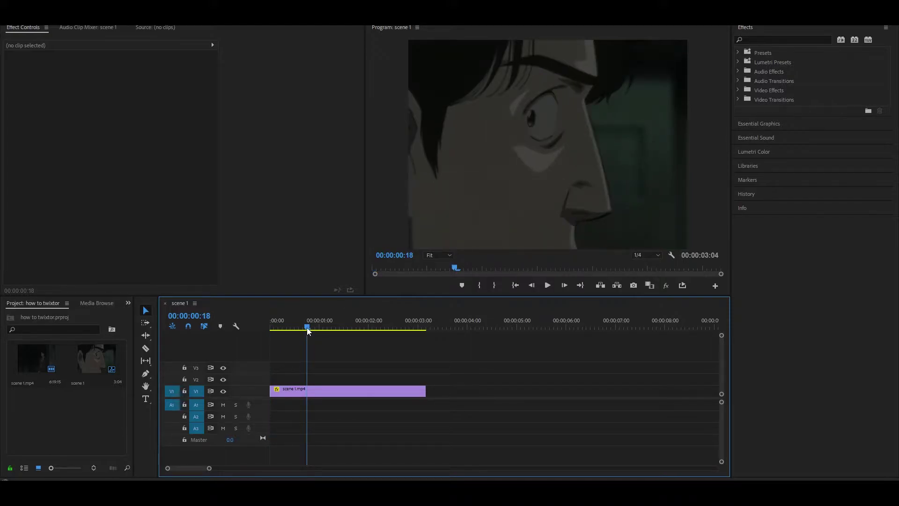
key(space)
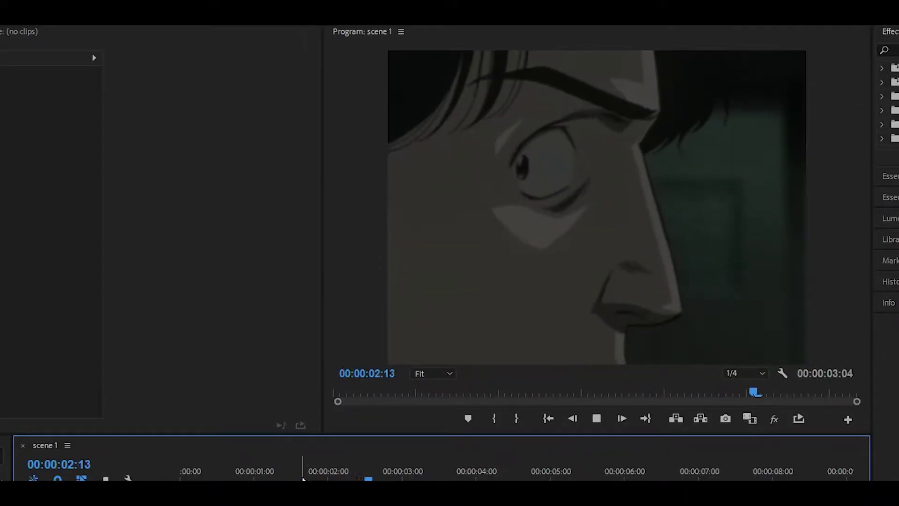
drag(302, 478, 187, 478)
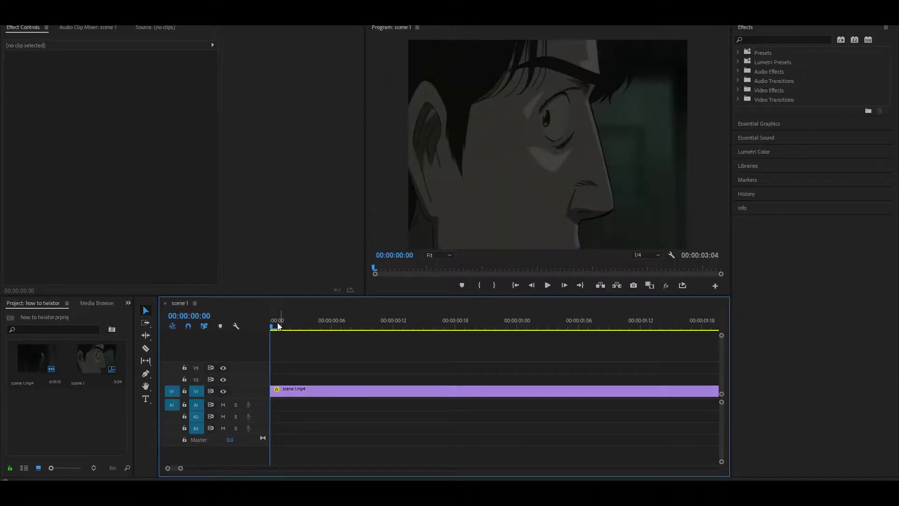
Step: With the Razor Tool, cut scene 1.mp4 every few frames at 00:00:00:03, 00:00:00:06 and 00:00:00:09
click(146, 348)
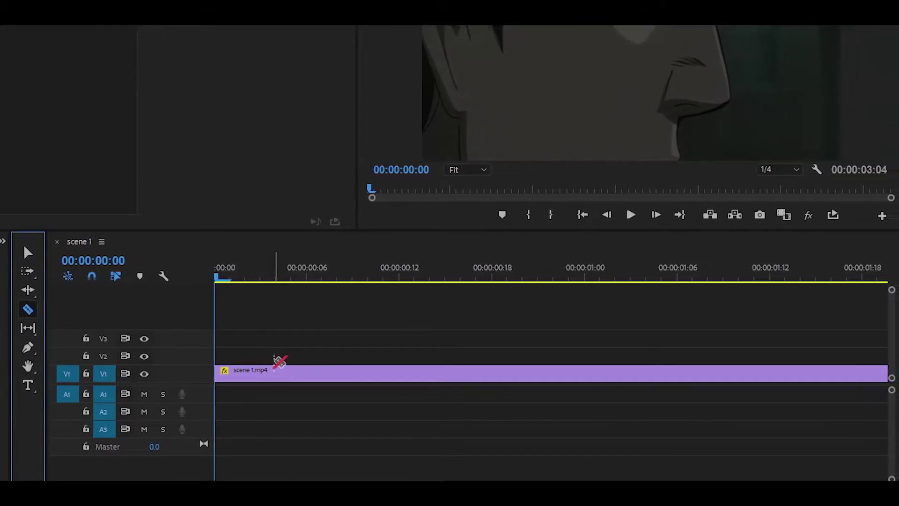
click(223, 276)
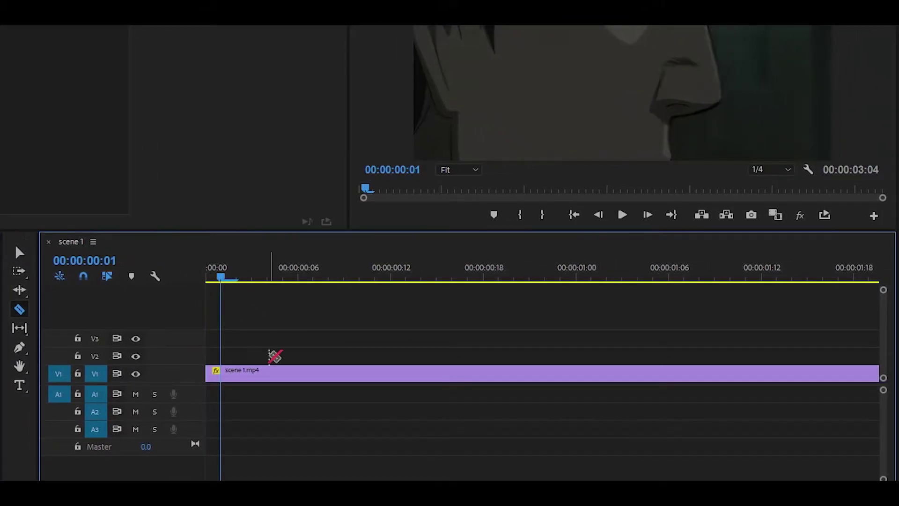
key(Right)
key(Right)
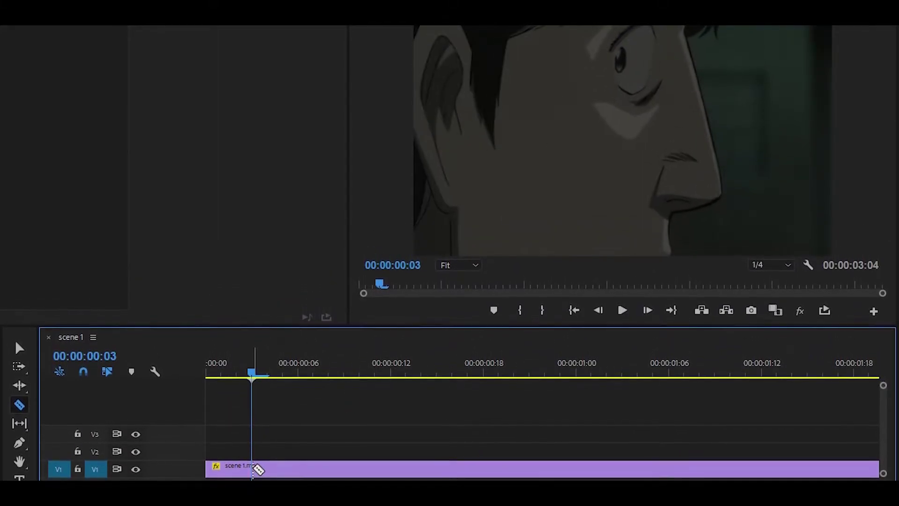
click(257, 458)
key(Right)
key(Right)
key(Right)
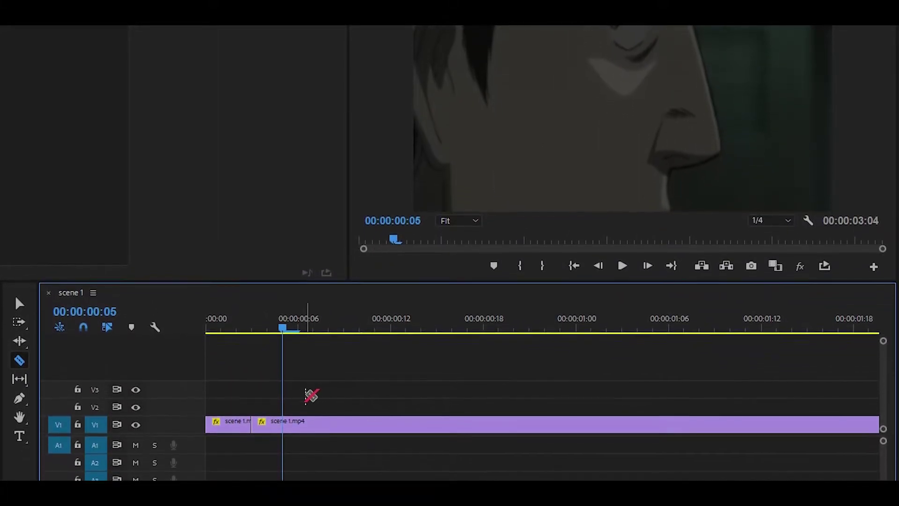
click(298, 414)
key(Right)
key(Right)
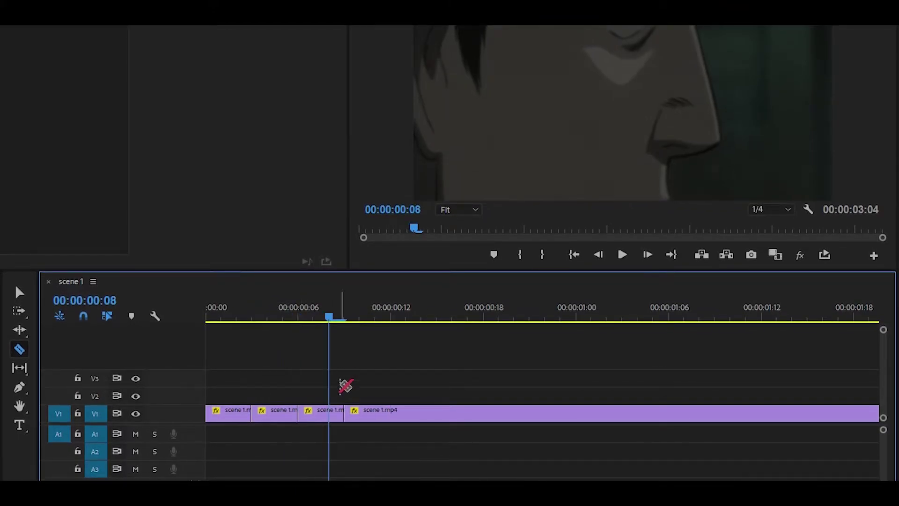
click(344, 413)
key(Right)
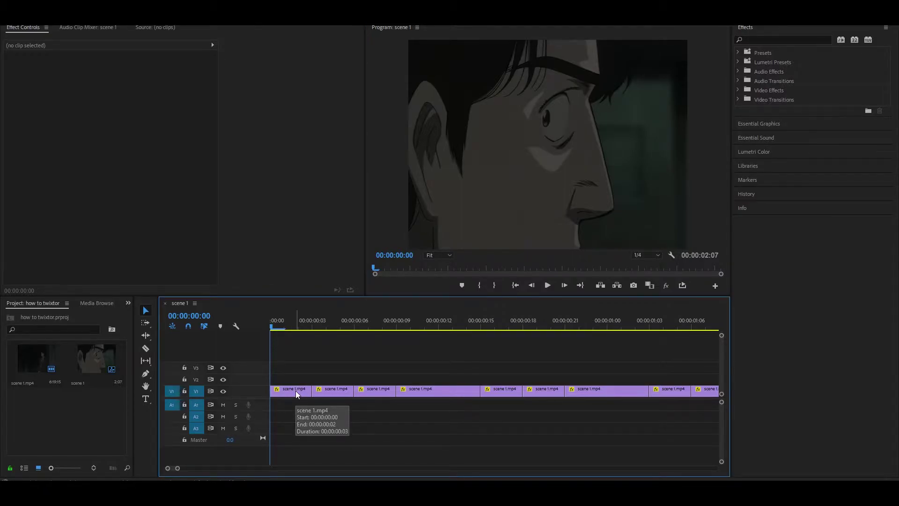
Step: Trim the first two clip pieces on V1 down to about one frame each
click(296, 391)
click(339, 390)
click(305, 390)
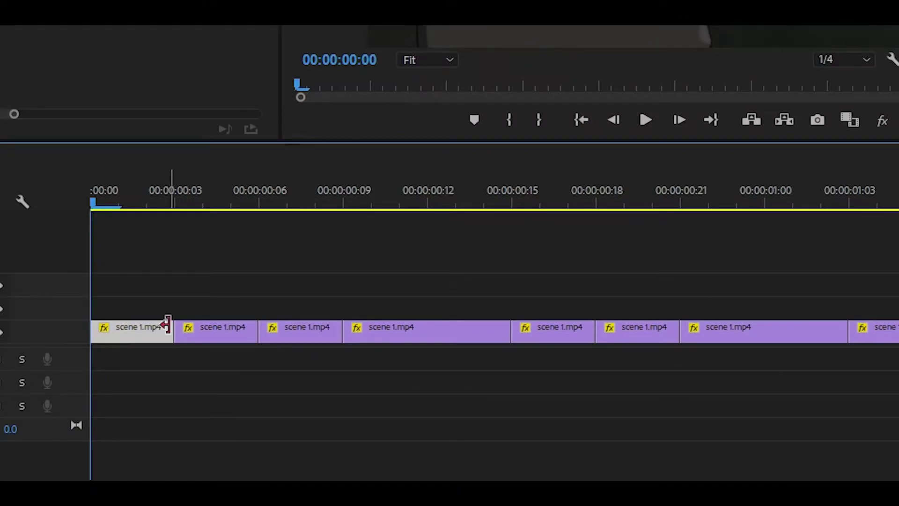
drag(169, 324, 117, 323)
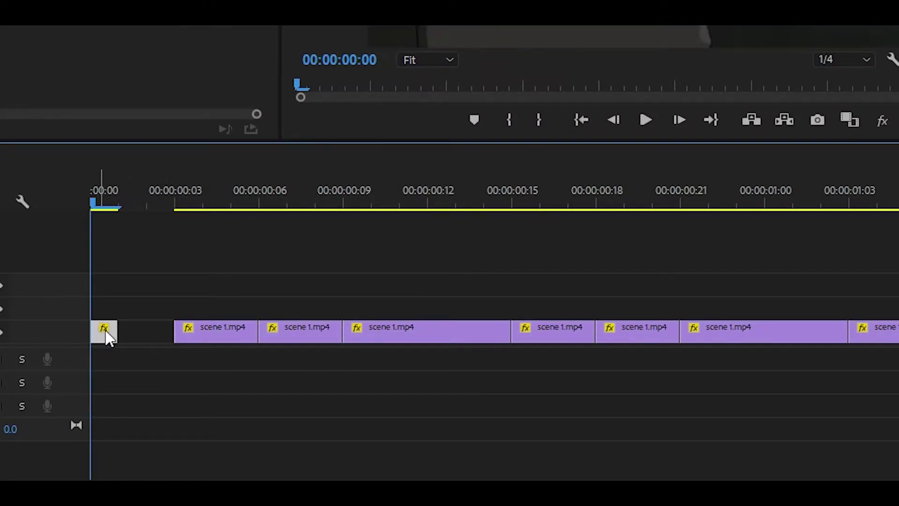
click(238, 336)
drag(256, 328, 202, 327)
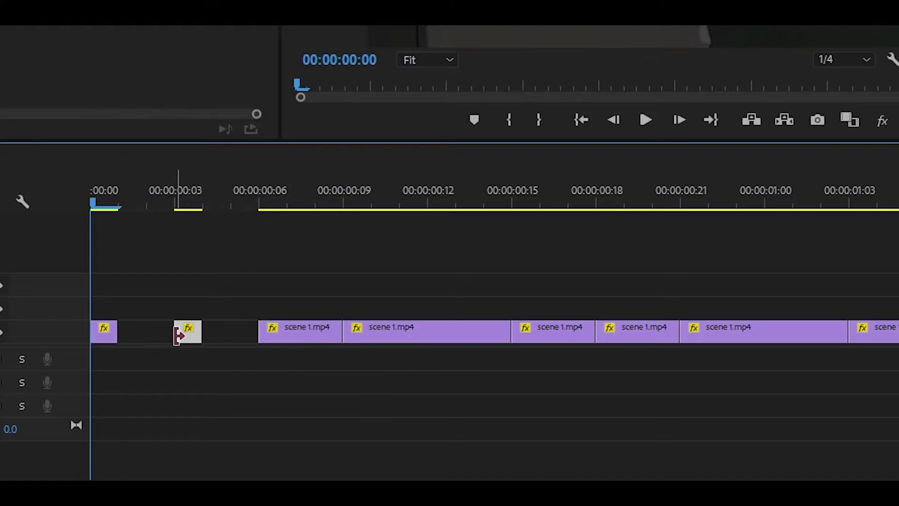
Step: Ripple-delete the gaps after those pieces and trim the next piece to a single frame
click(145, 333)
right_click(144, 330)
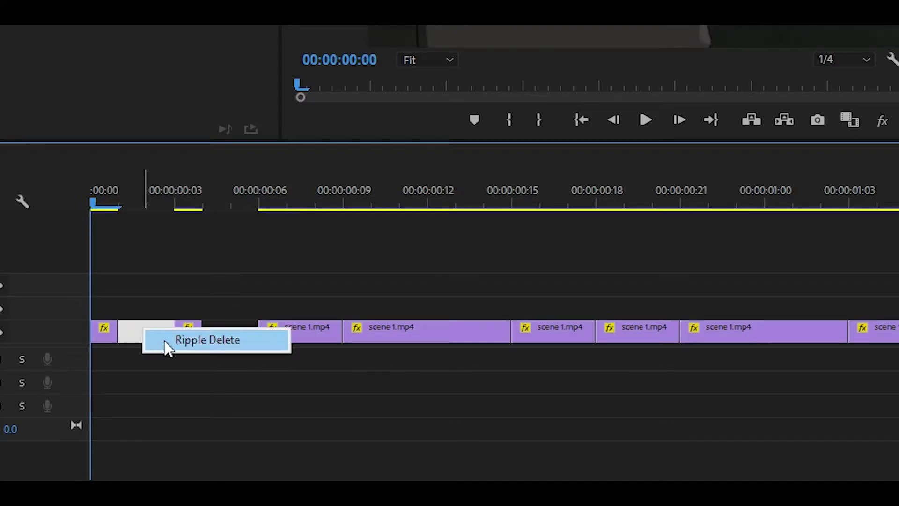
click(187, 340)
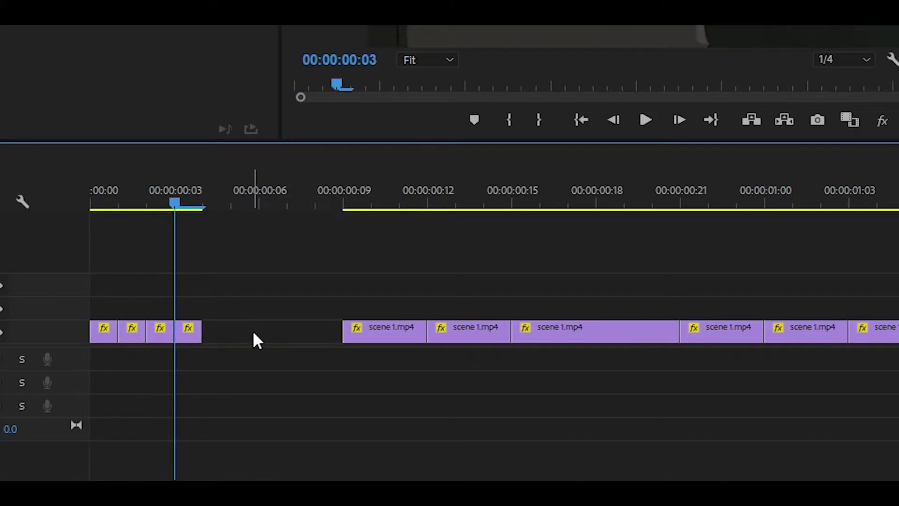
click(261, 336)
right_click(261, 334)
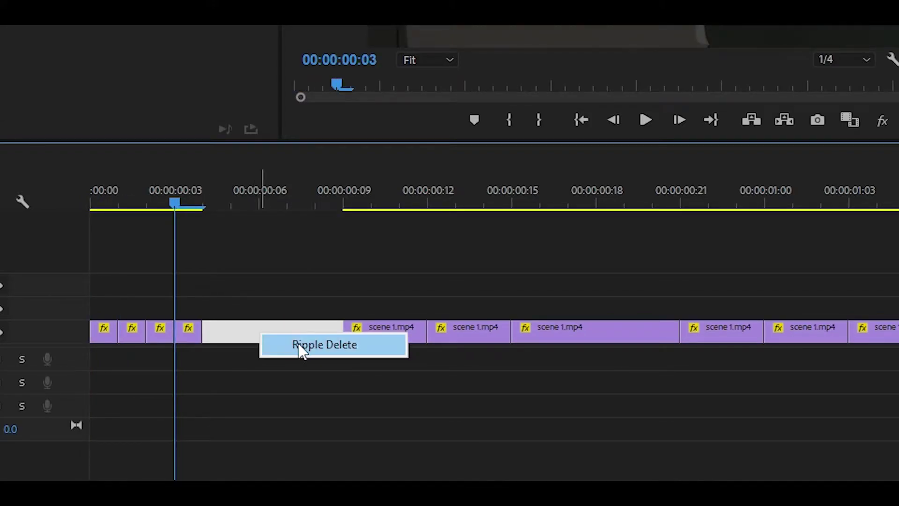
click(324, 345)
drag(284, 328, 229, 328)
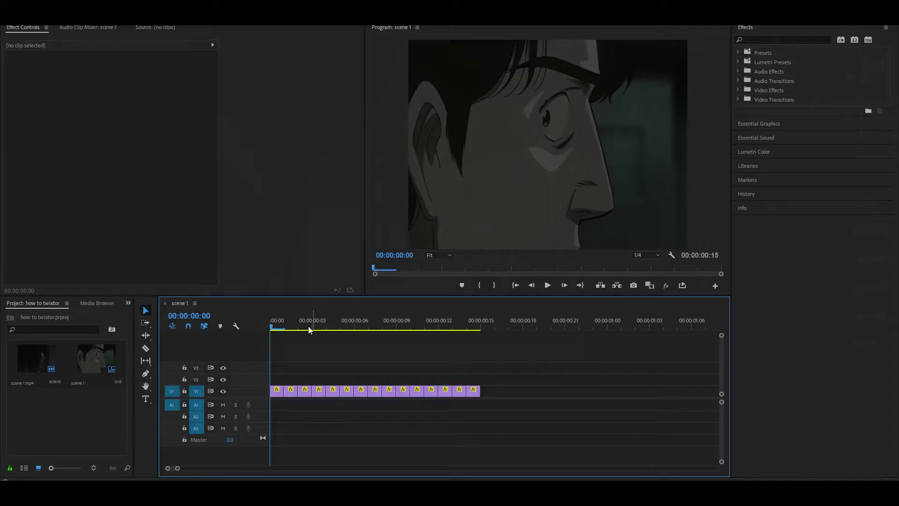
Step: Play back the trimmed pieces, then nest all V1 clips into Nested Sequence 02
key(space)
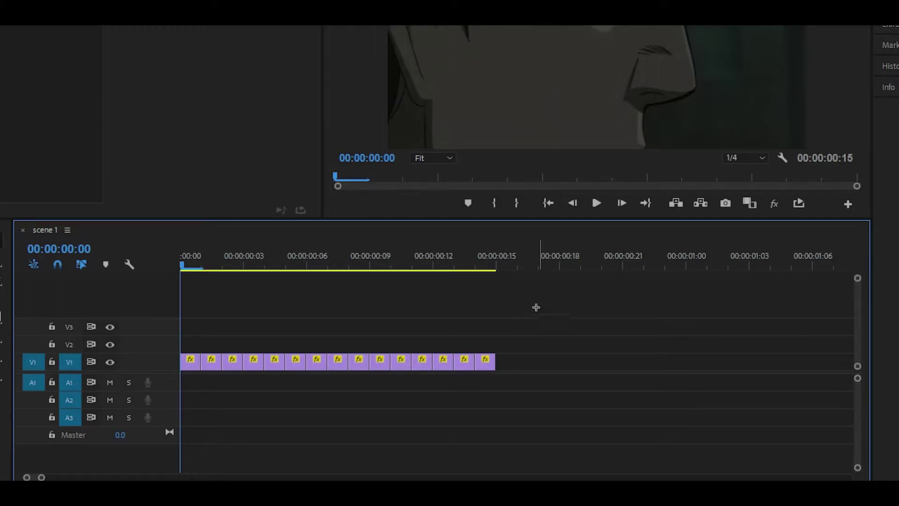
drag(536, 307, 192, 366)
right_click(191, 366)
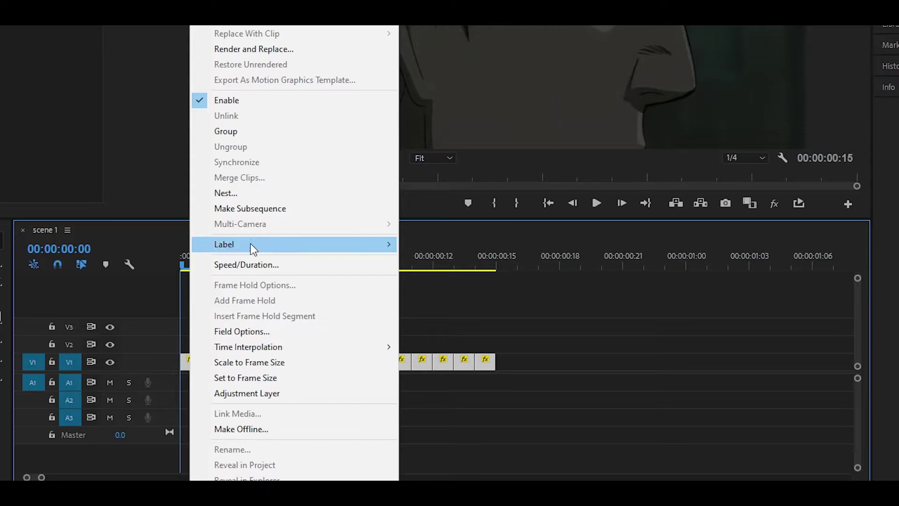
click(256, 192)
click(421, 258)
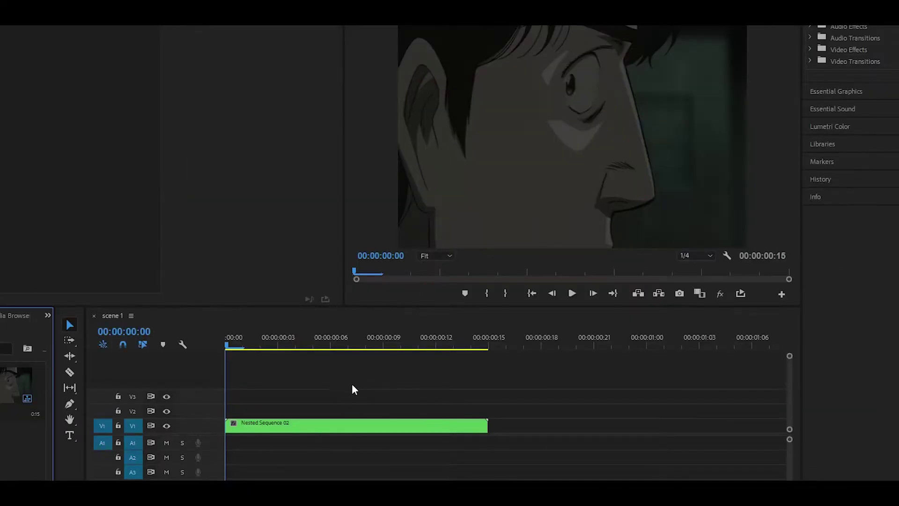
Step: Apply Twixtor Pro to the Nested Sequence 02 clip and enlarge V1 to show thumbnails
click(860, 0)
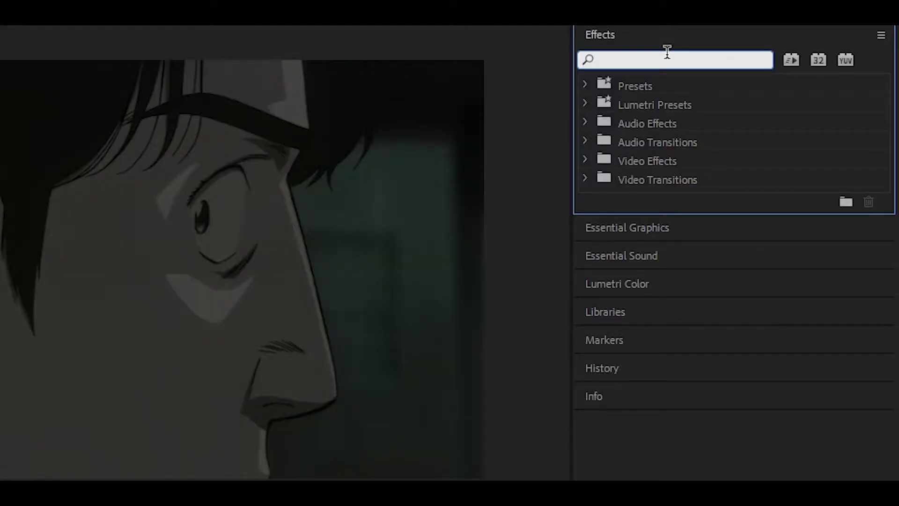
text(twixtor)
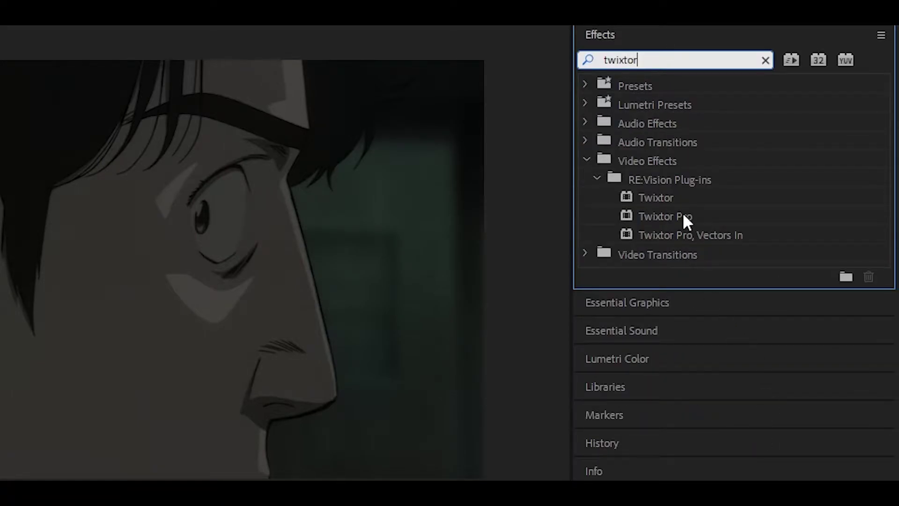
drag(681, 212, 0, 505)
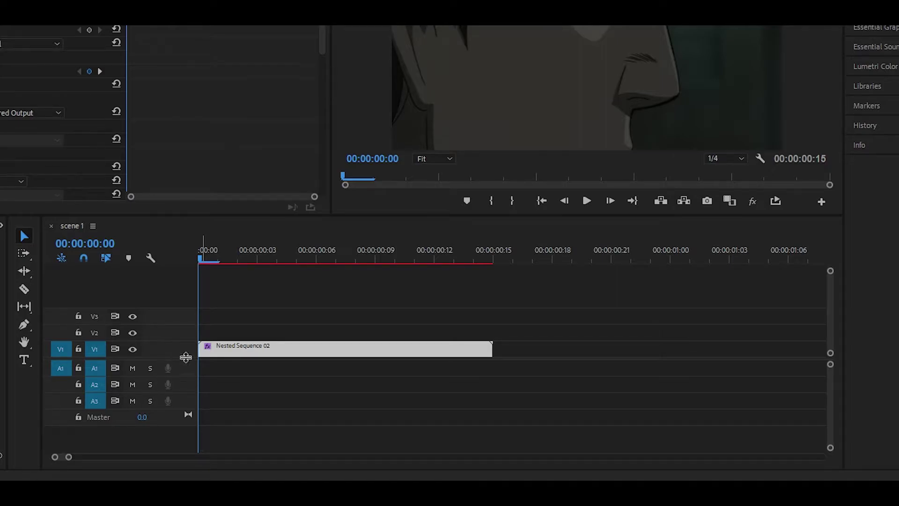
drag(161, 344, 173, 307)
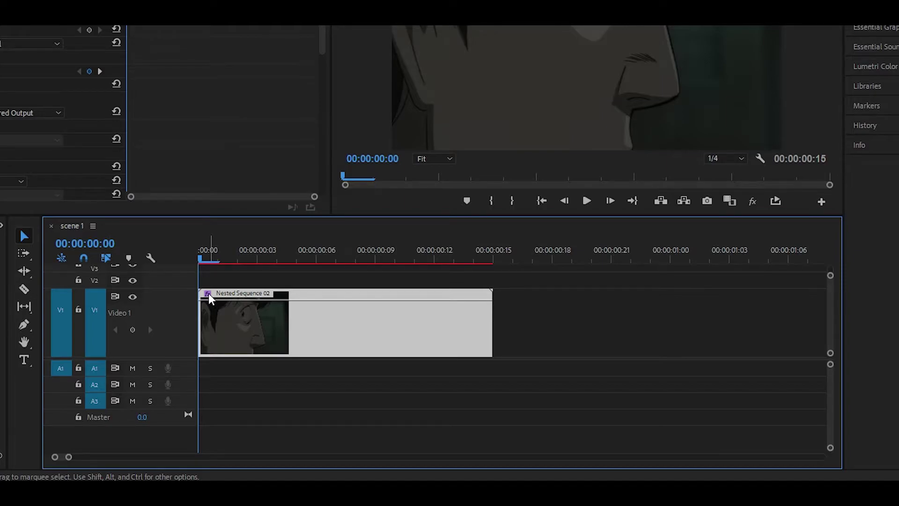
Step: Display the nested clip's Time Remapping speed band on V1
click(207, 294)
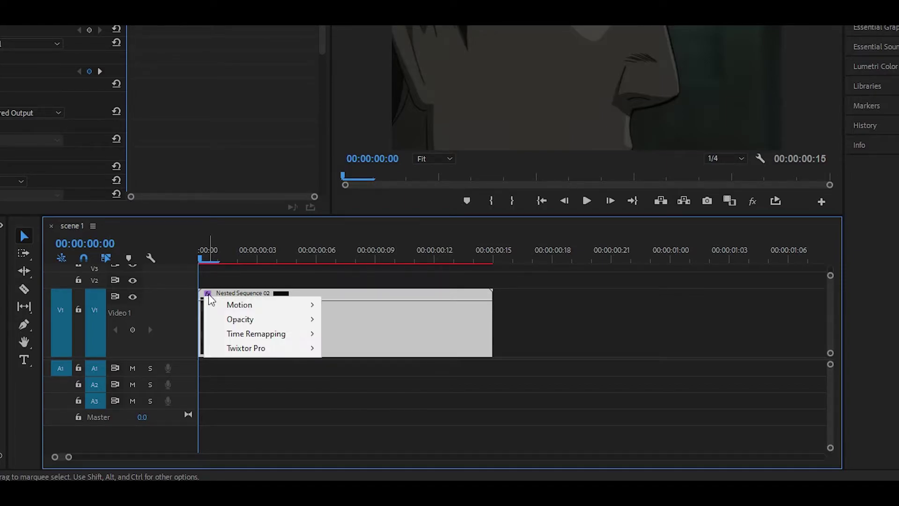
mouse_move(244, 333)
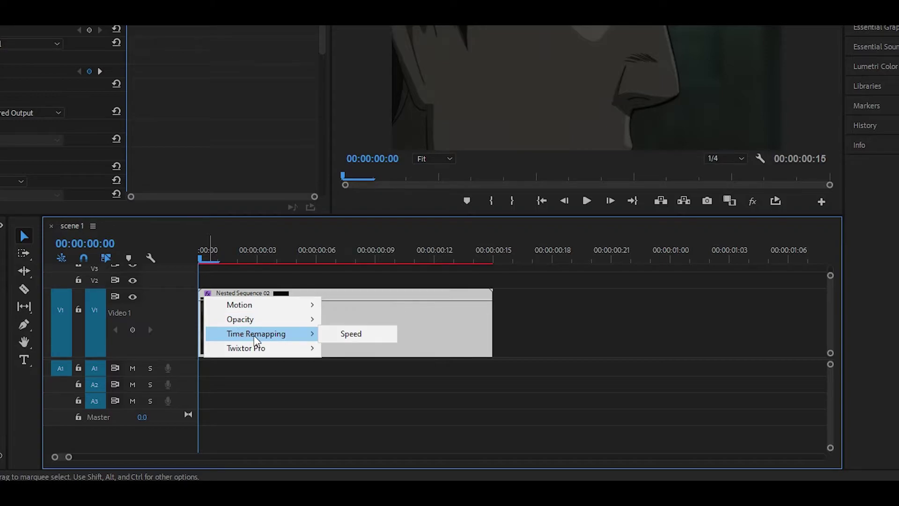
click(369, 335)
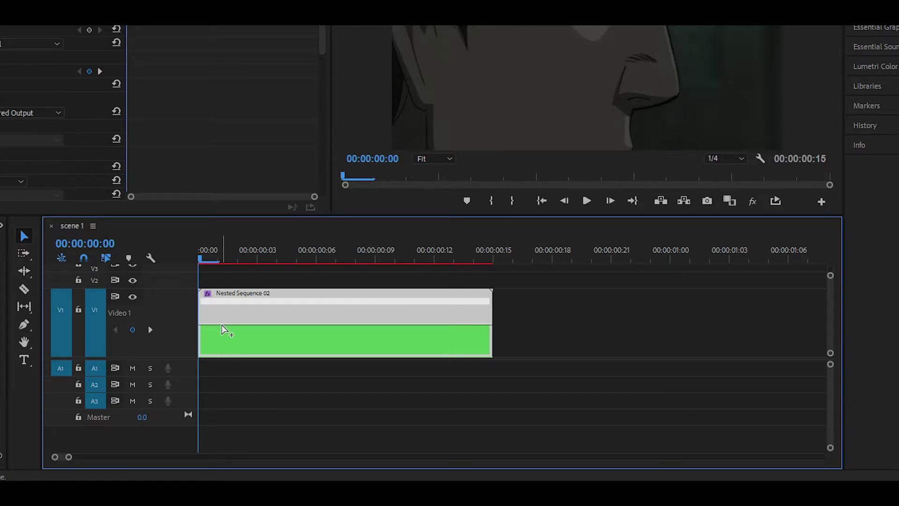
Step: Add speed keyframes at 00:00:00:13 and near the clip start, then select the first one
drag(327, 255, 448, 254)
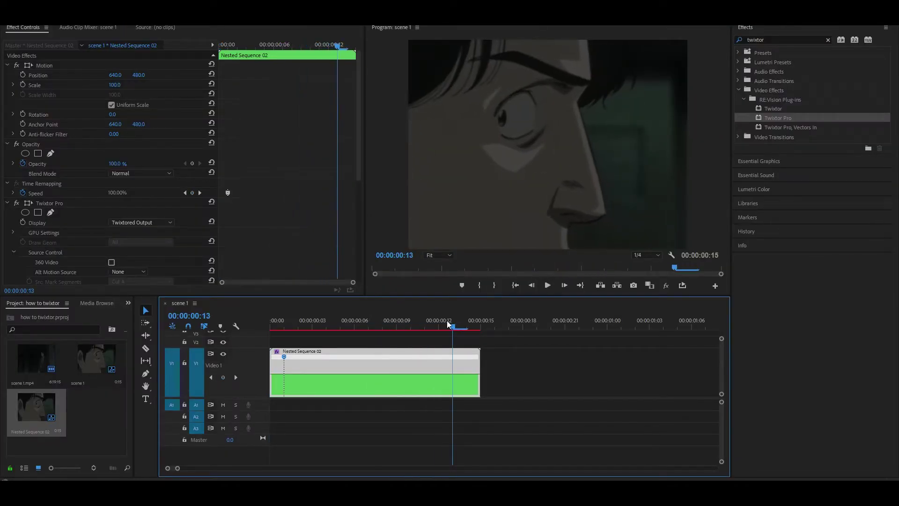
ctrl+click(451, 356)
click(326, 327)
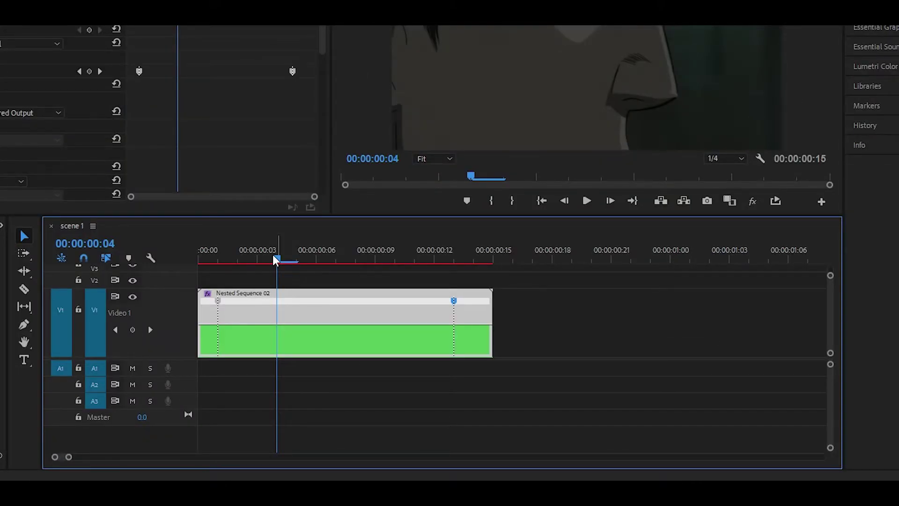
click(219, 301)
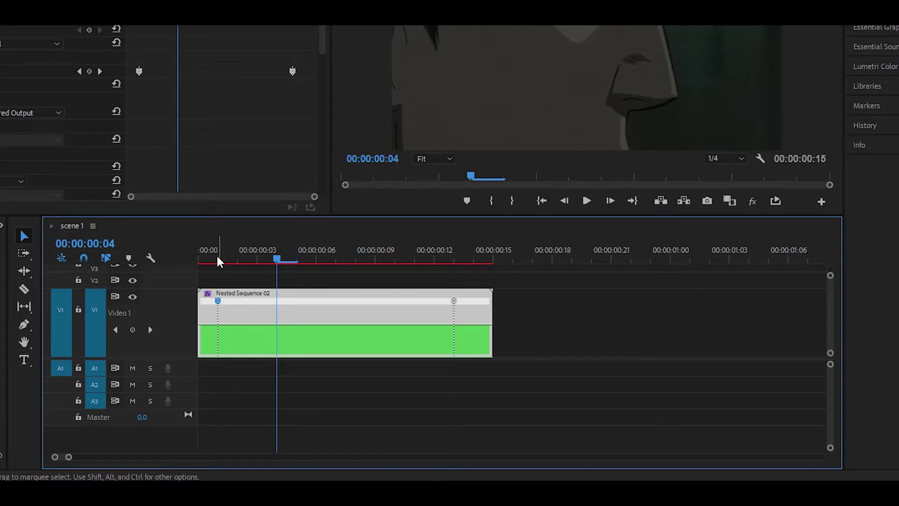
Step: Split the speed keyframes near 00:00:00:02 and at 00:00:00:13 into gradual ramps
click(238, 254)
key(Right)
key(Right)
key(Right)
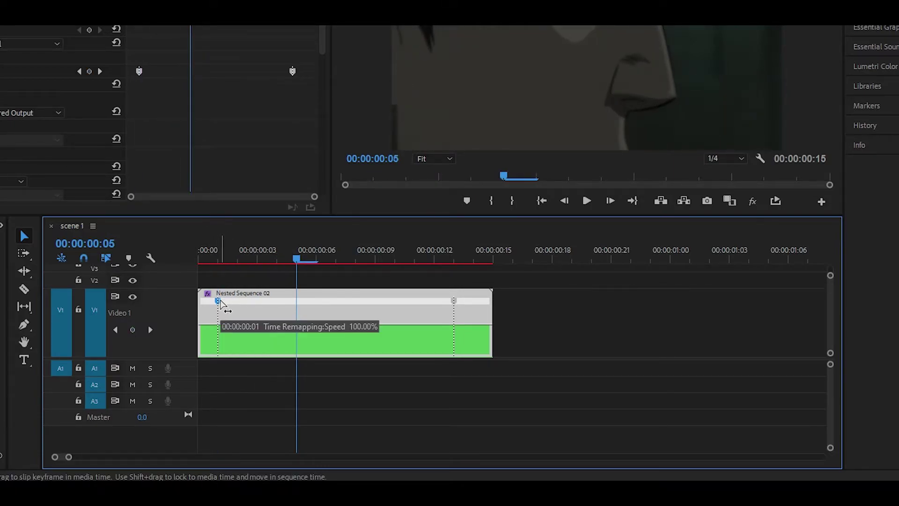
drag(220, 303, 310, 307)
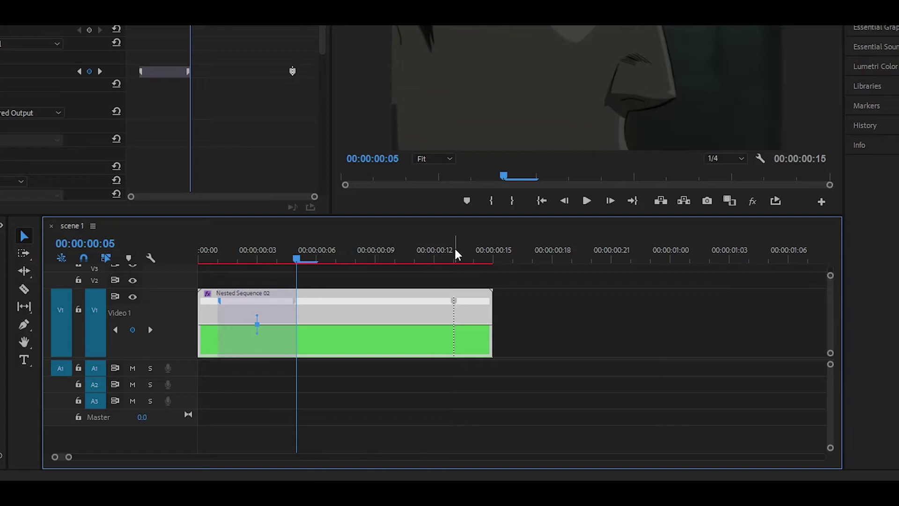
click(454, 251)
key(Left)
key(Left)
key(Left)
key(Left)
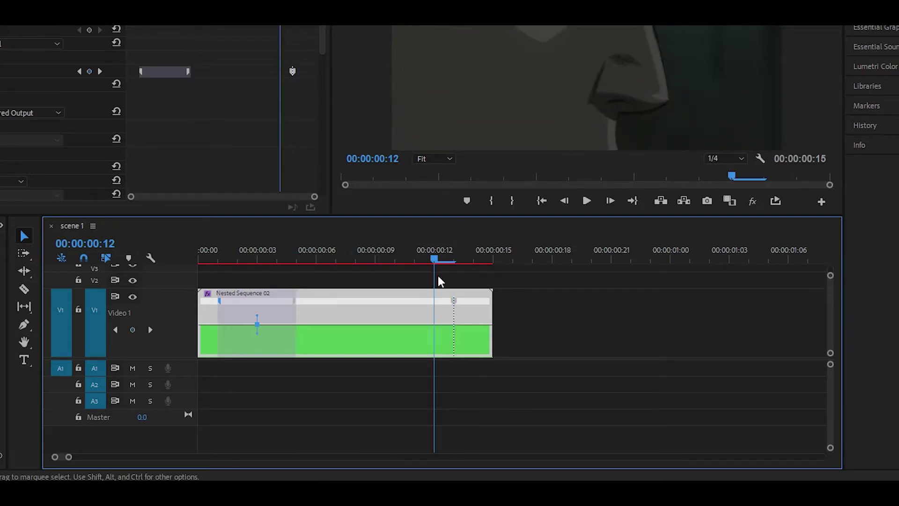
click(453, 301)
drag(453, 302, 376, 302)
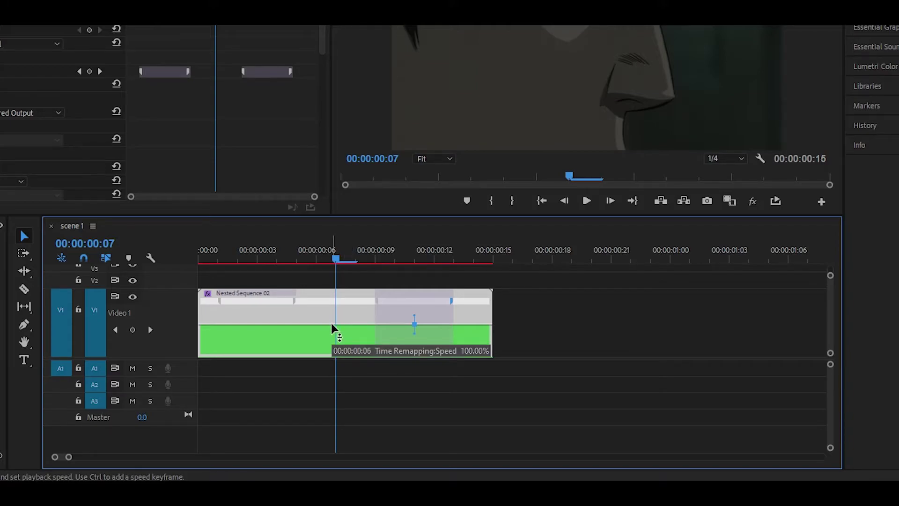
Step: Slow the section between the ramps to 40% and zoom out to fit the 00:00:01:00 sequence
drag(332, 328, 332, 348)
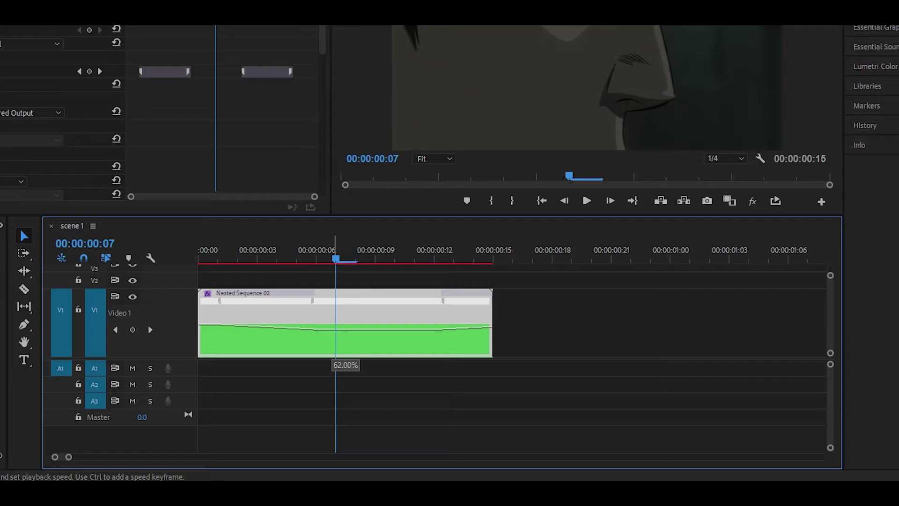
drag(332, 349, 332, 357)
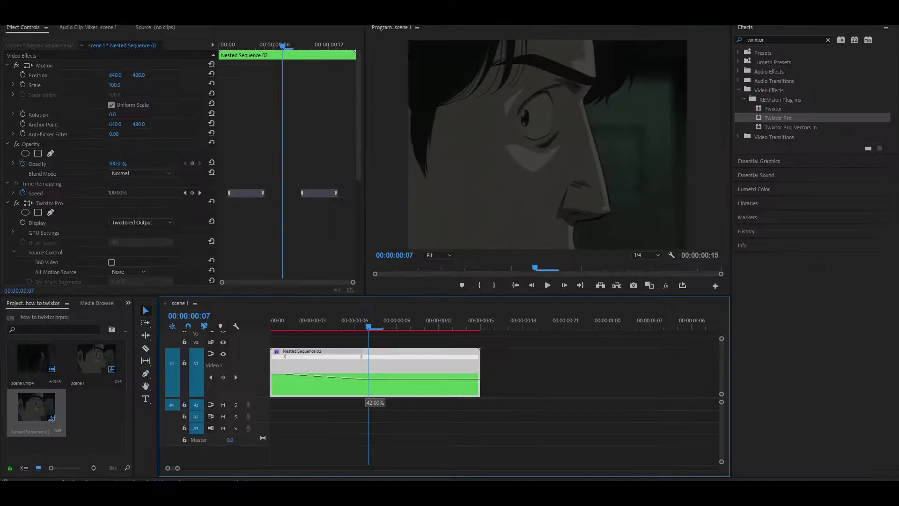
drag(365, 401, 365, 401)
key(Home)
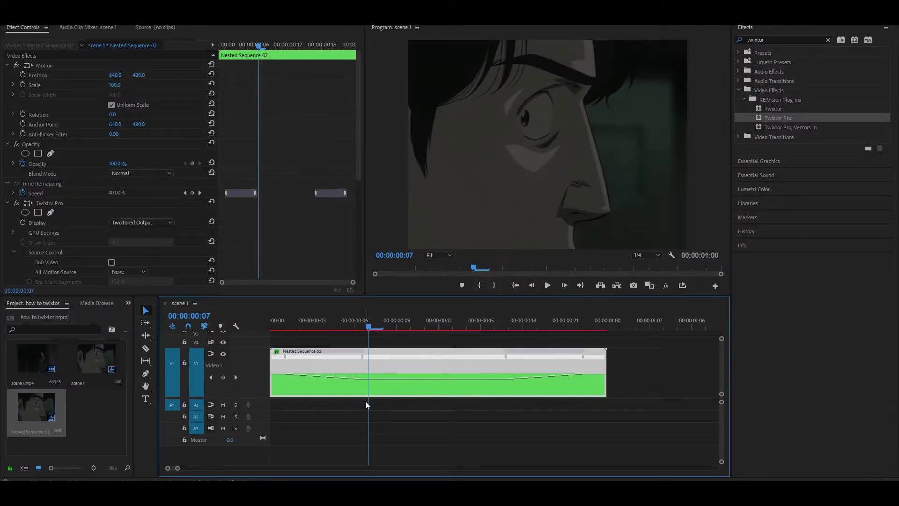
key(minus)
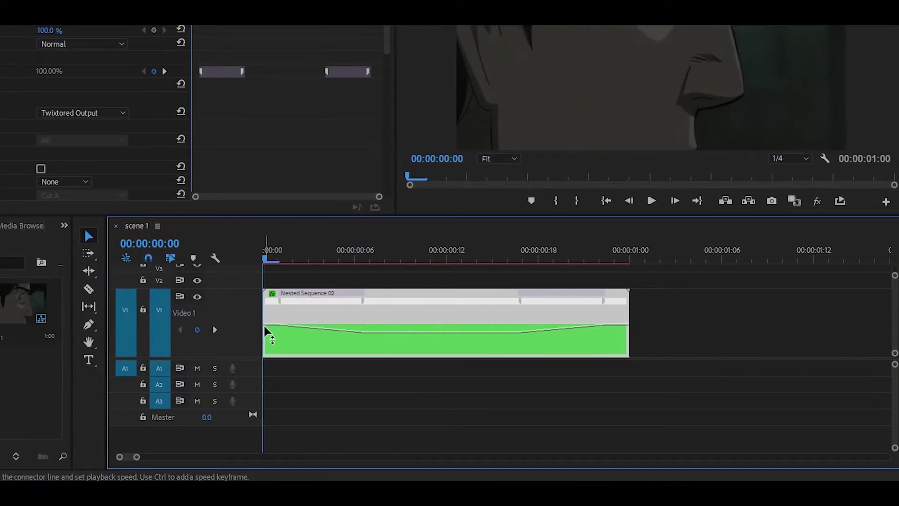
click(274, 252)
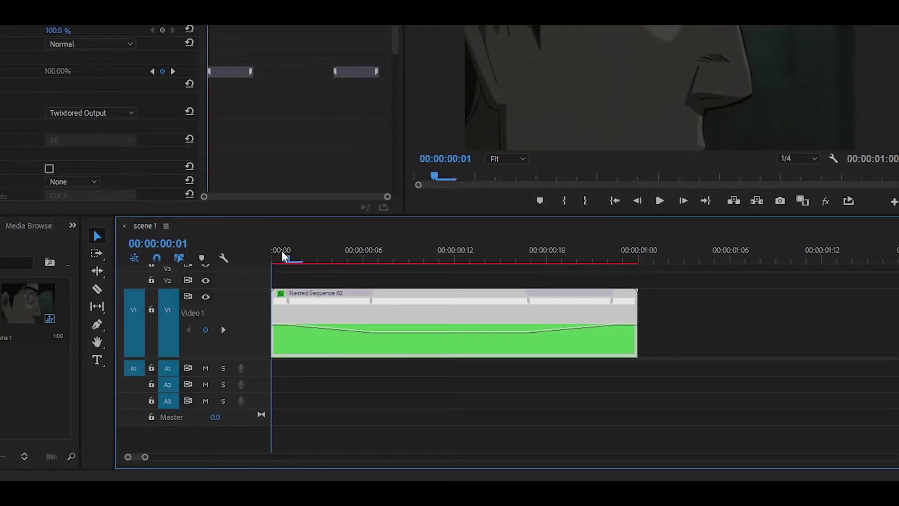
mouse_move(282, 252)
mouse_down()
mouse_move(253, 264)
mouse_move(577, 292)
mouse_move(271, 262)
mouse_up()
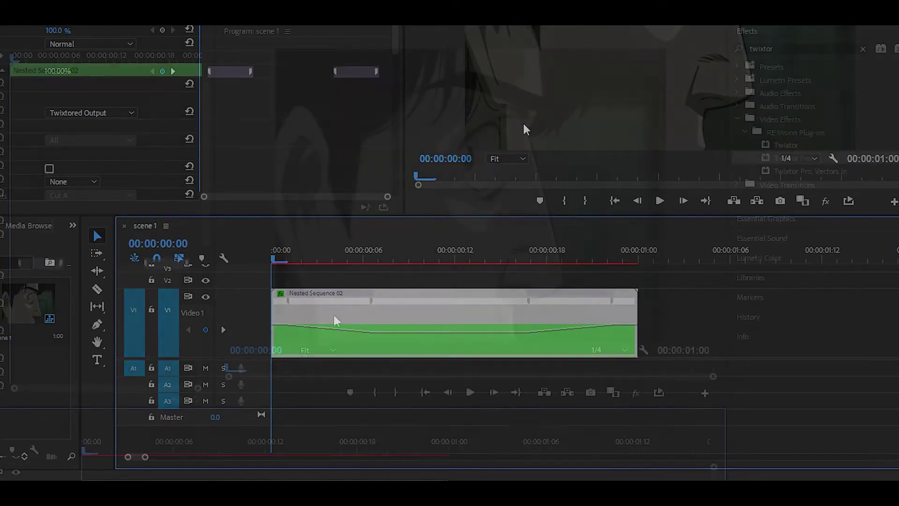
key(space)
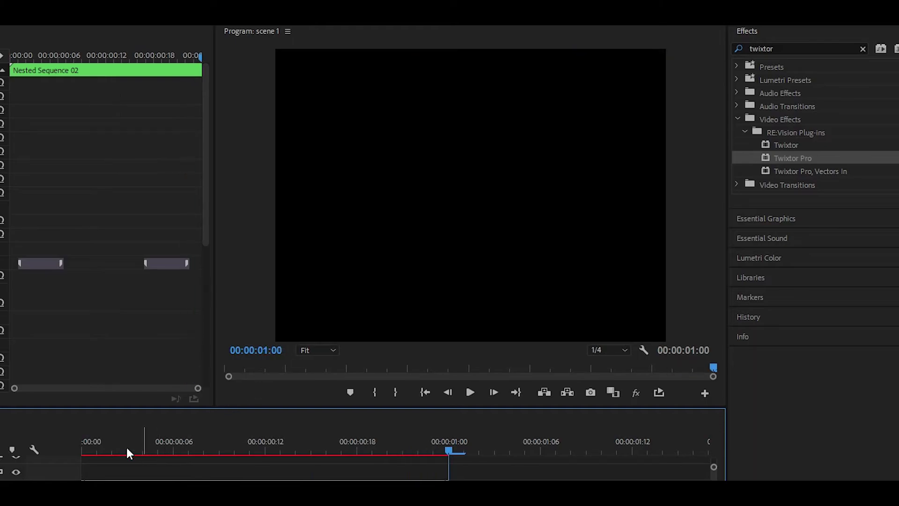
key(space)
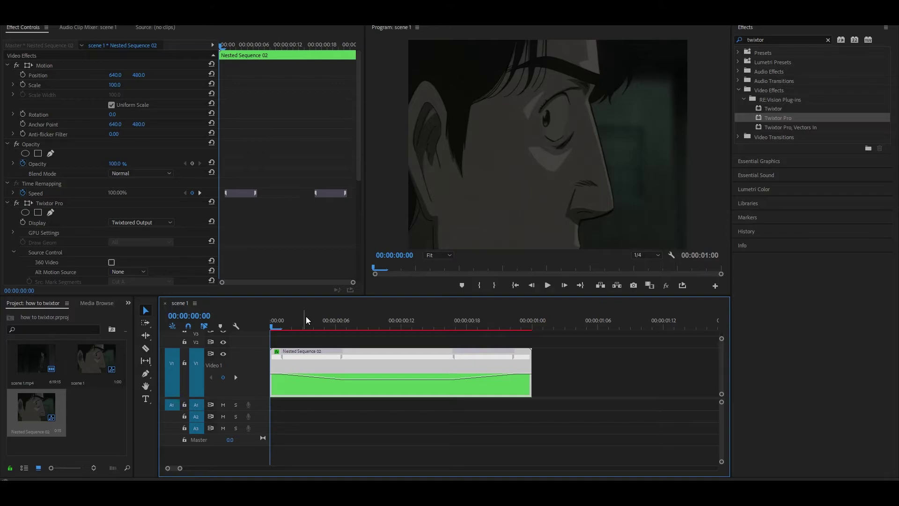
Step: Delete the second speed keyframe, drop the speed to about 5%, and widen the ramp to roughly one second
scroll(286, 187, down, 3)
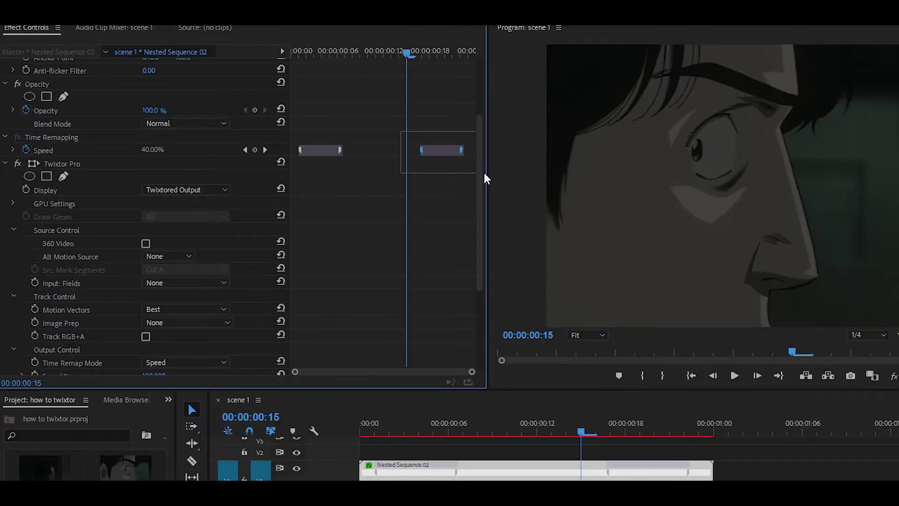
drag(484, 175, 484, 174)
key(Delete)
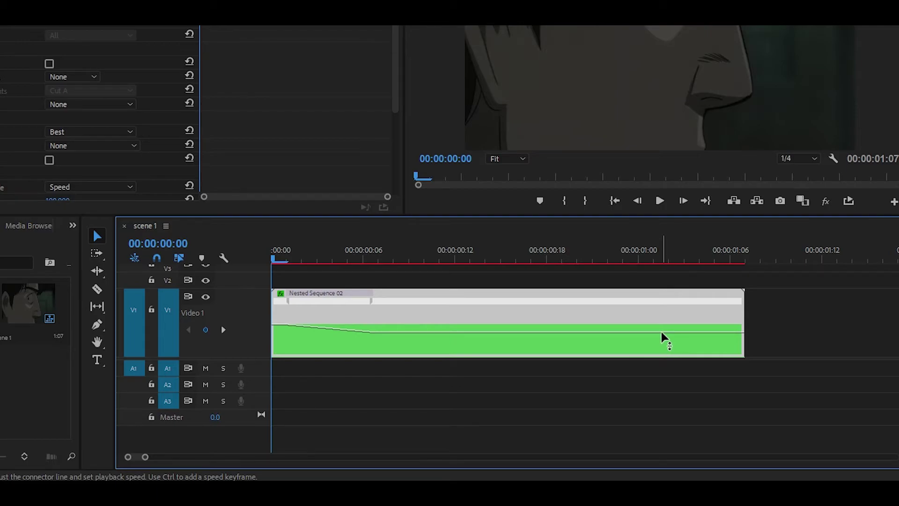
drag(661, 333, 661, 356)
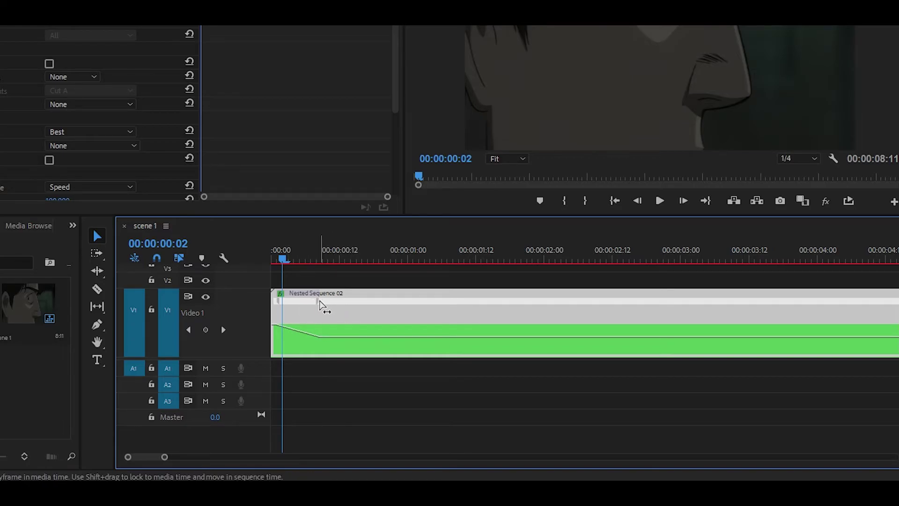
drag(320, 304, 525, 290)
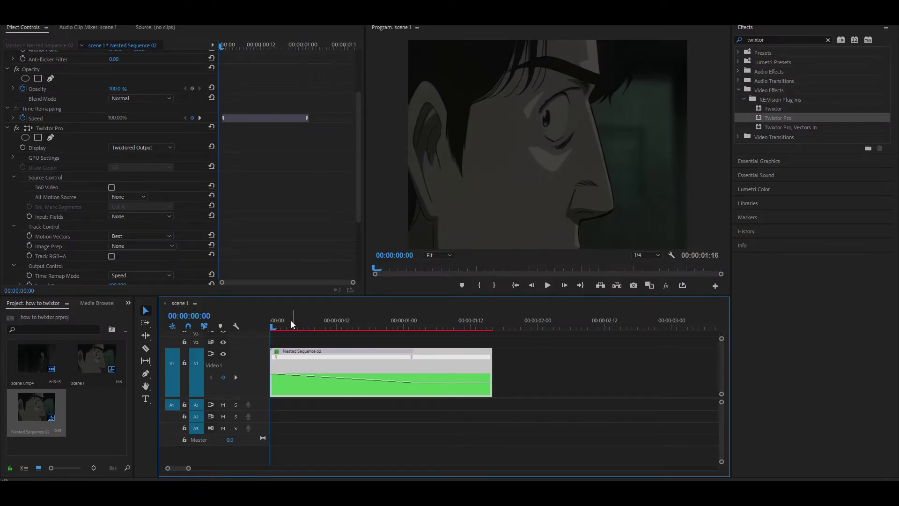
key(space)
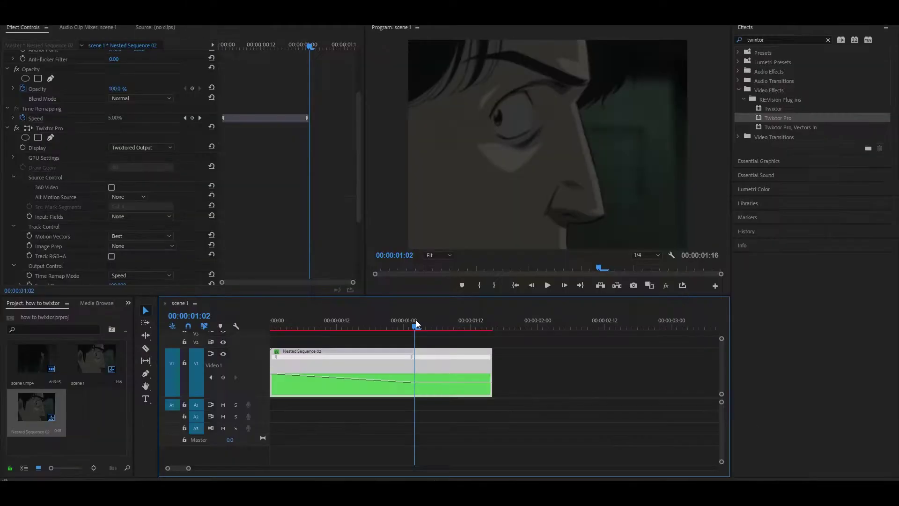
Step: Lower the clip's opening speed to 77% and play the slow motion through to 00:00:04:09
drag(416, 319, 473, 320)
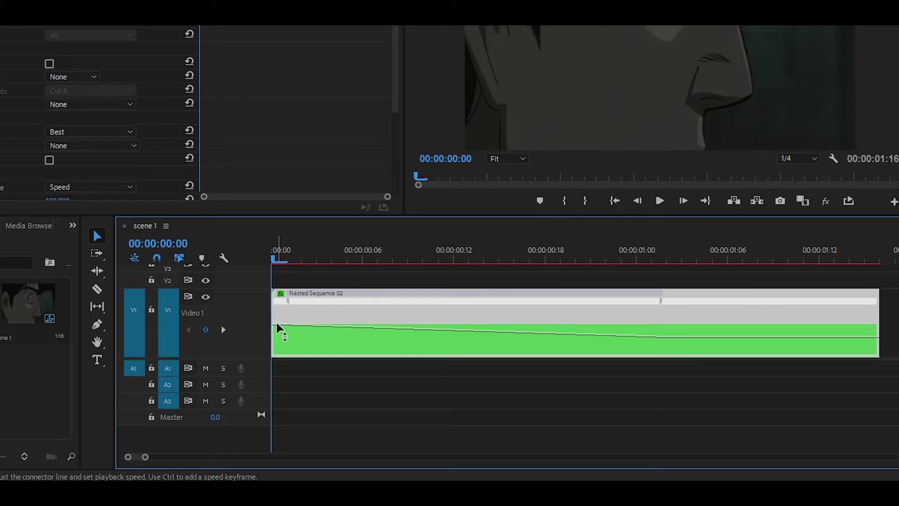
drag(277, 327, 278, 332)
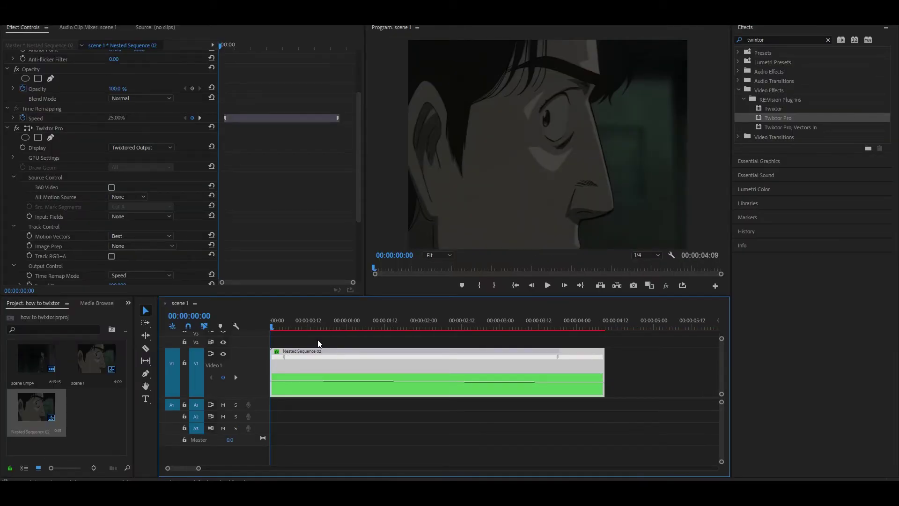
key(space)
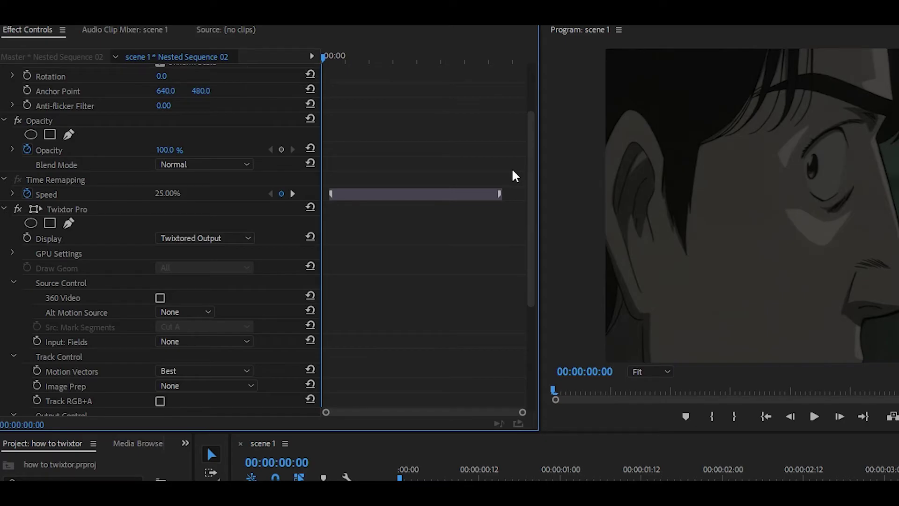
Step: Clear the speed keyframes and set a constant 20% speed, making the sequence 00:00:03:03
drag(514, 168, 295, 215)
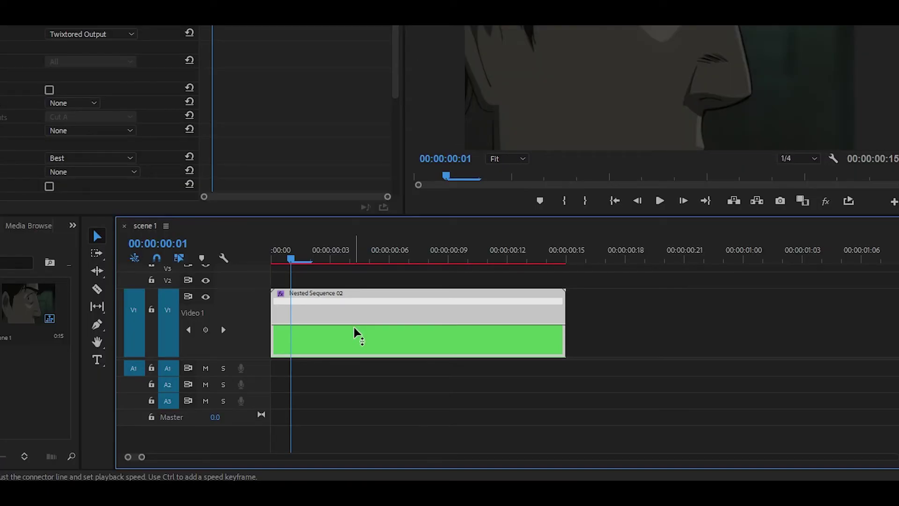
mouse_move(355, 331)
mouse_down()
mouse_move(355, 351)
mouse_move(355, 337)
mouse_up()
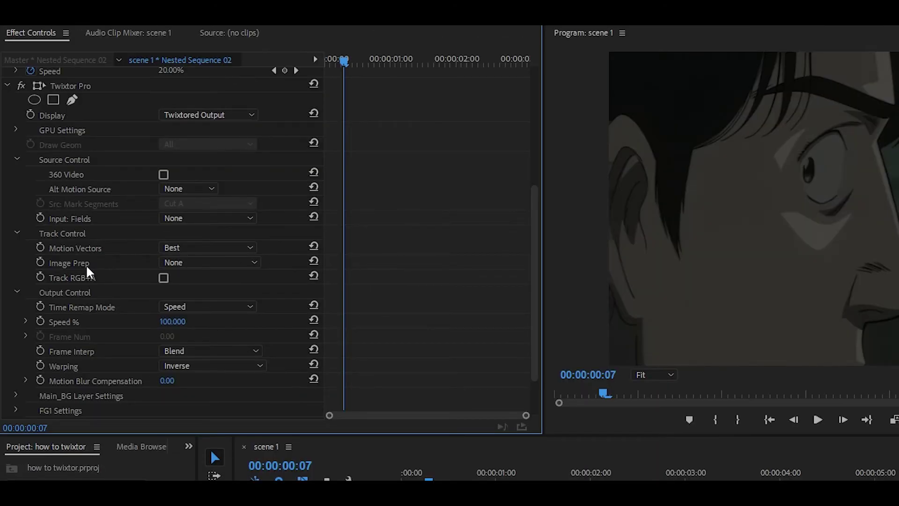
click(182, 262)
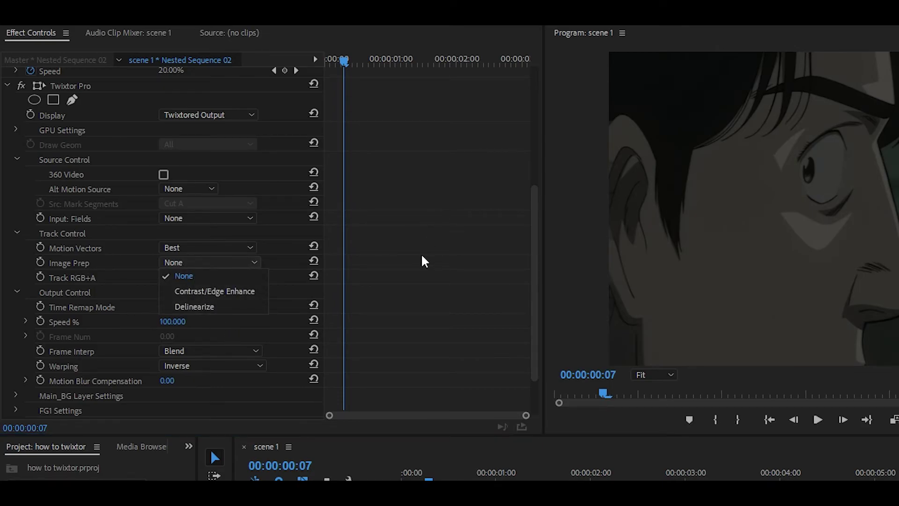
click(420, 254)
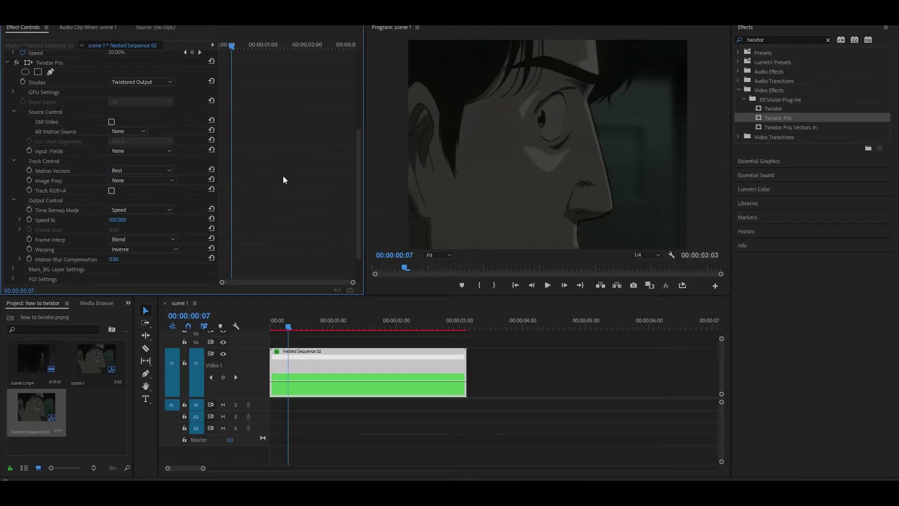